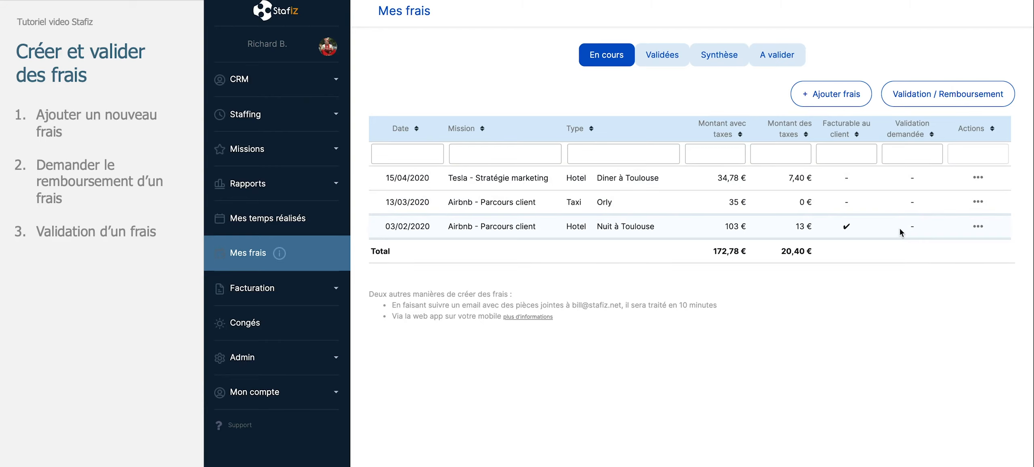
Start a new expense and set its collaborator to Richard Branson
click(847, 98)
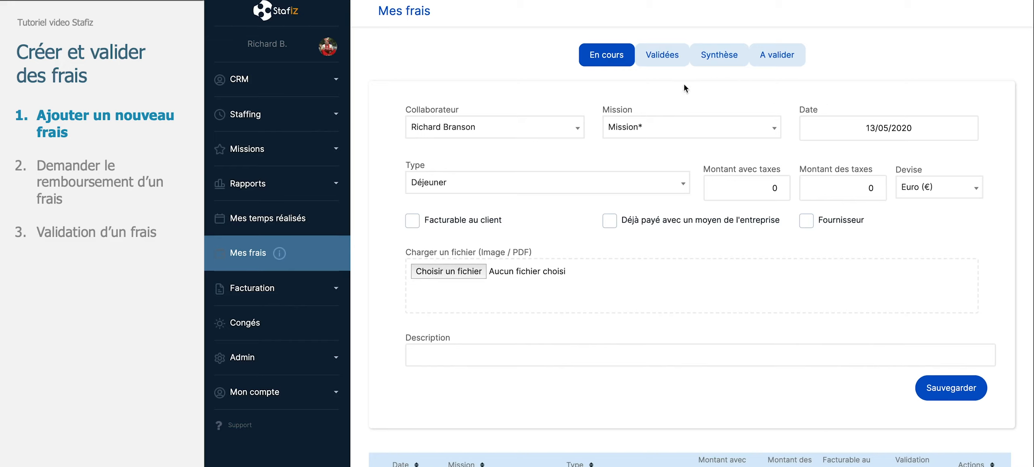
click(527, 133)
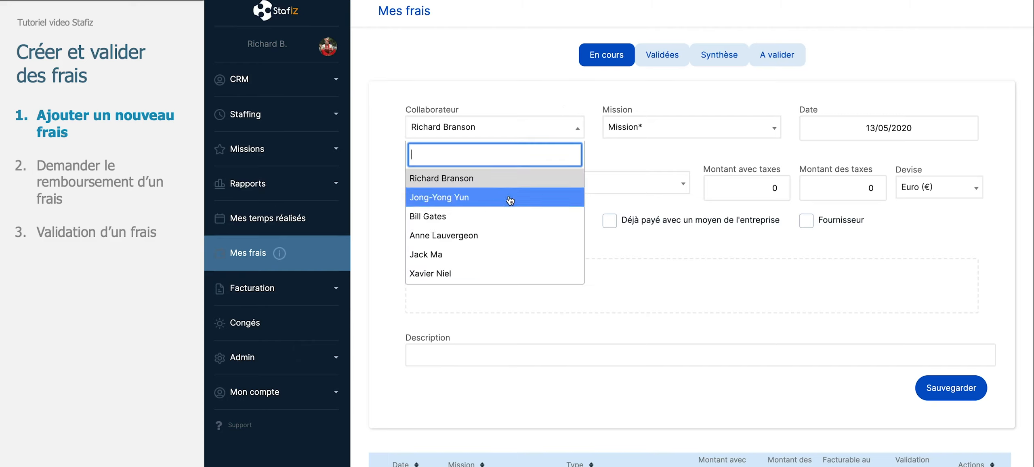
click(512, 178)
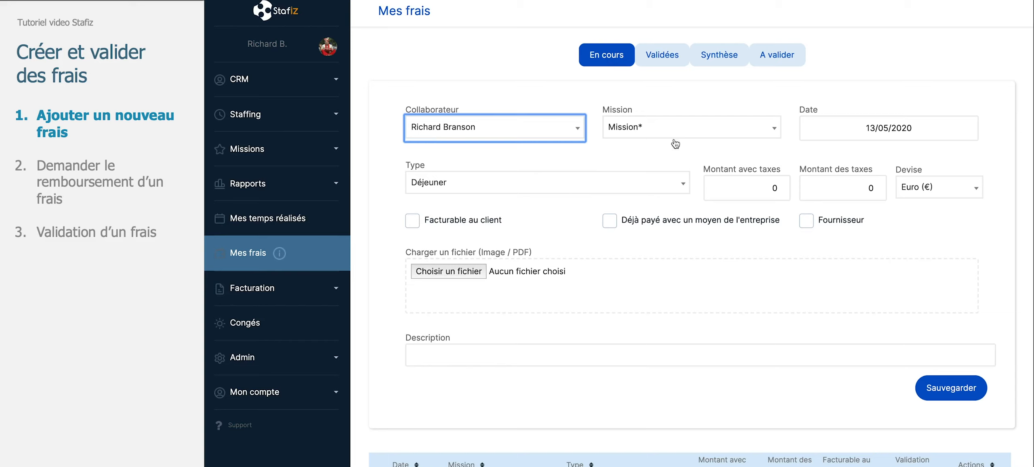
Set the expense's mission to Airbnb - Parcours client and its date to 05/05/2020
click(680, 129)
click(668, 197)
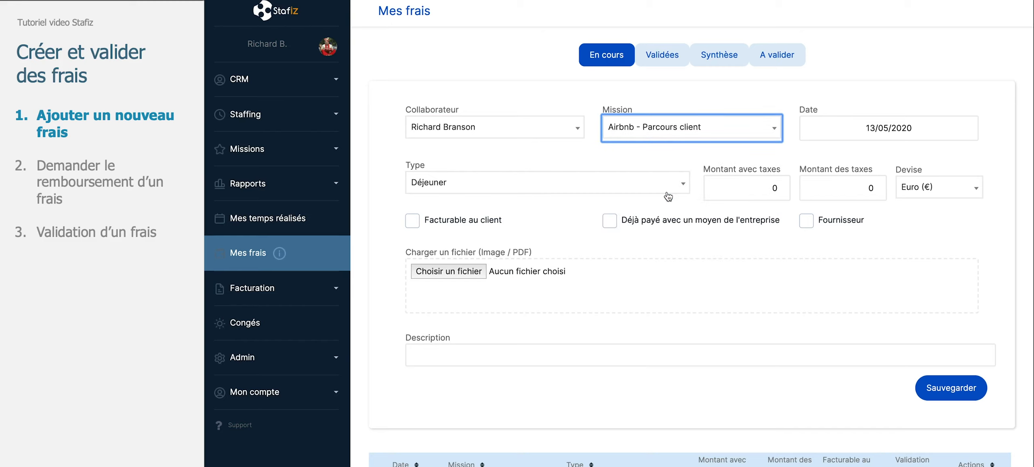
click(887, 136)
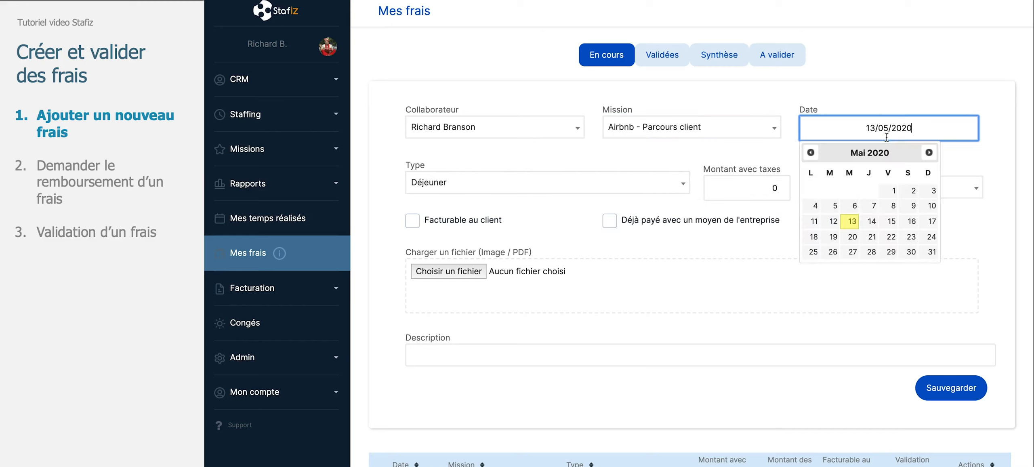
click(833, 206)
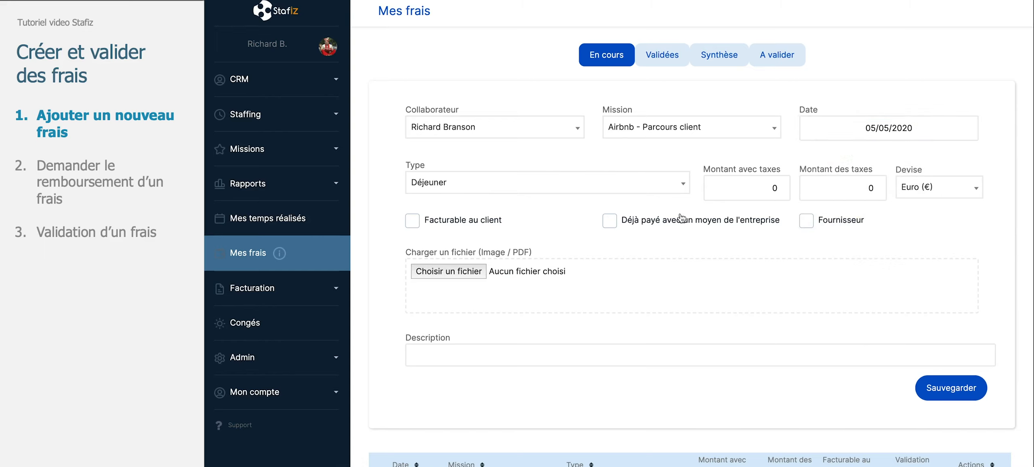
Set the expense type to Restaurant and mark it as billable to the client
click(629, 189)
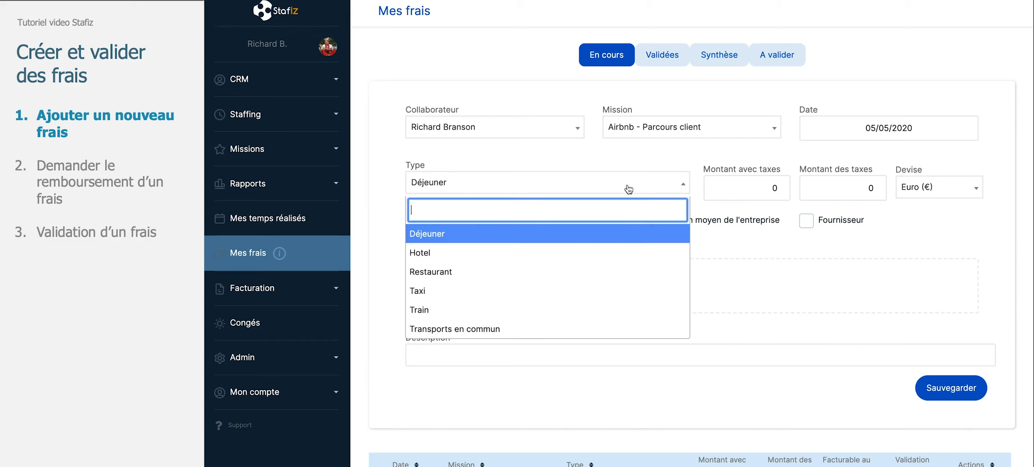
click(593, 272)
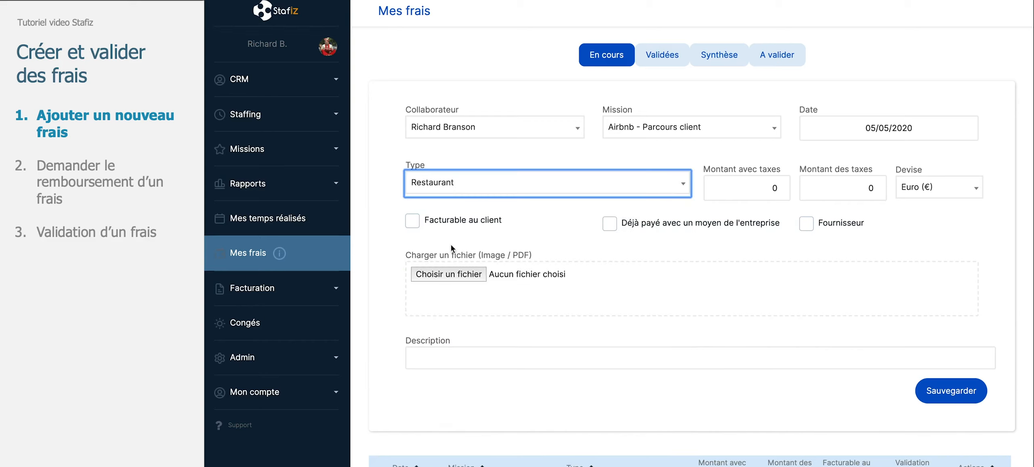
click(417, 225)
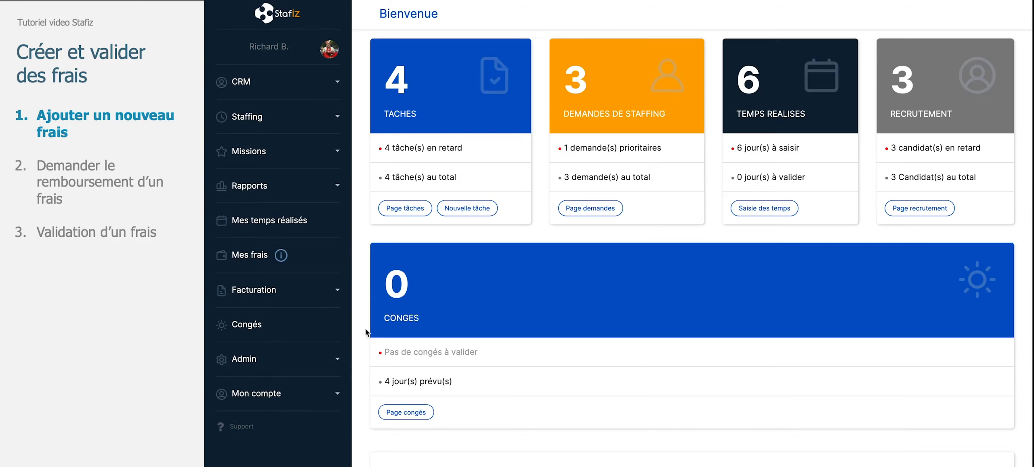
Examine a user's profile in the user administration for the option allowing company payment means for expenses
click(338, 366)
scroll(315, 411, down, 1)
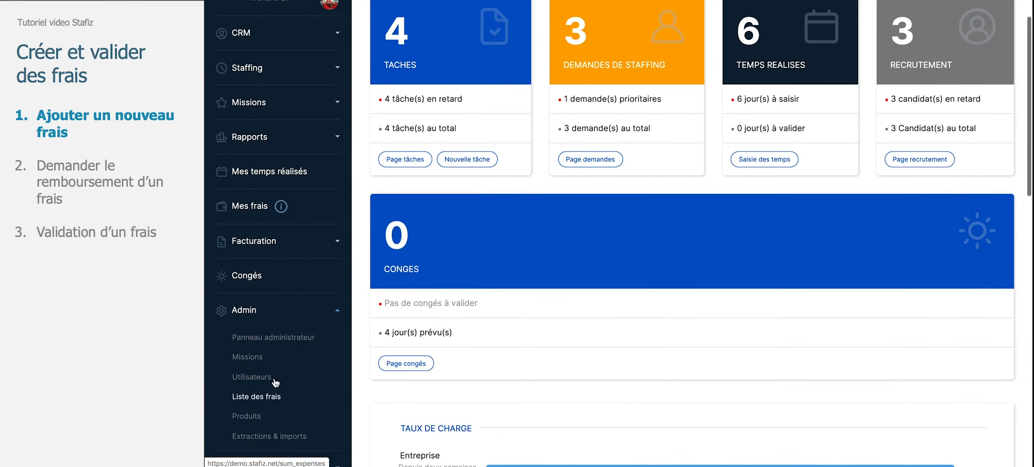
click(340, 368)
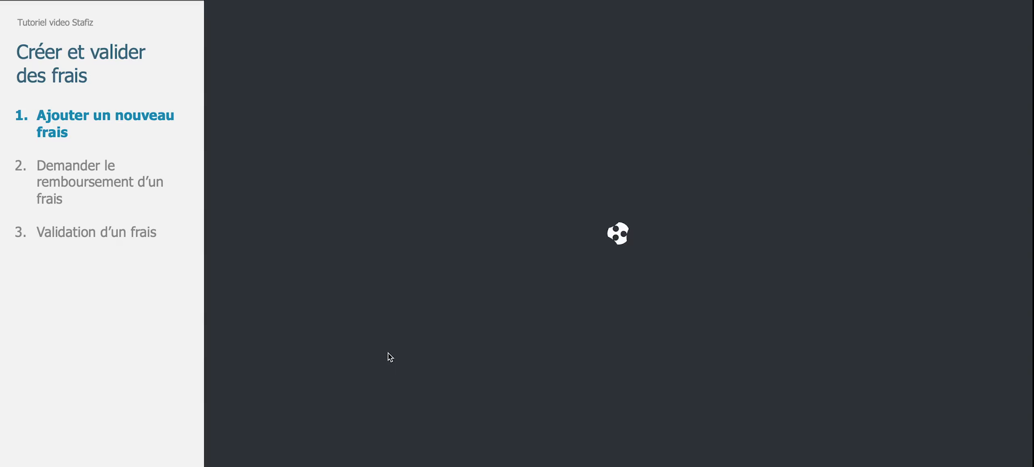
click(432, 202)
scroll(447, 247, down, 1)
scroll(448, 247, down, 15)
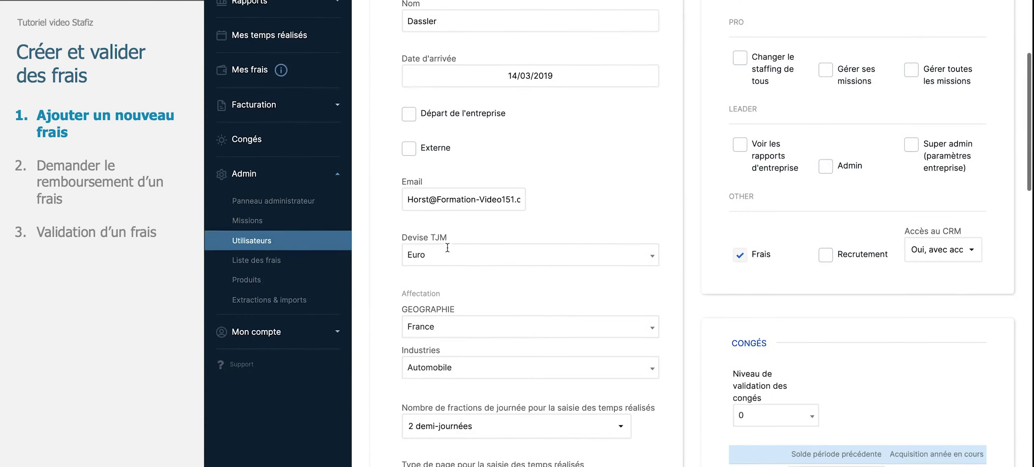
scroll(448, 247, down, 3)
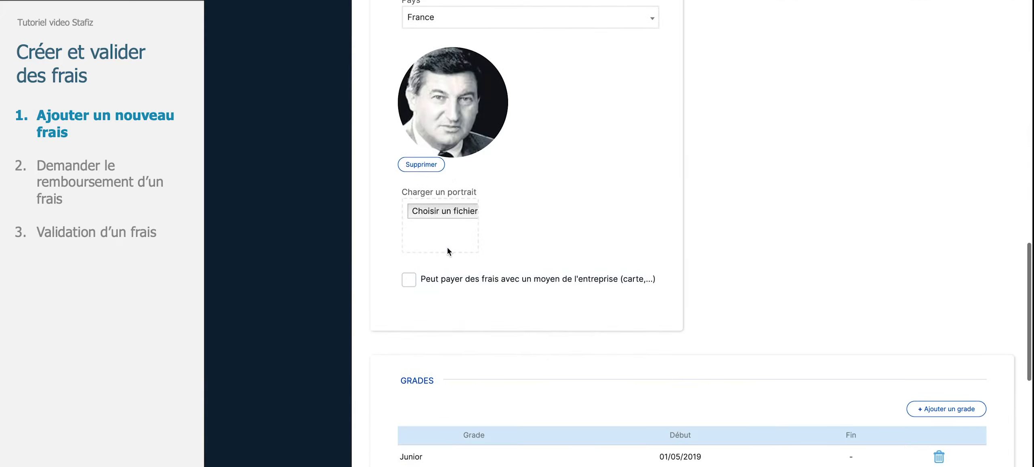
drag(424, 282, 638, 285)
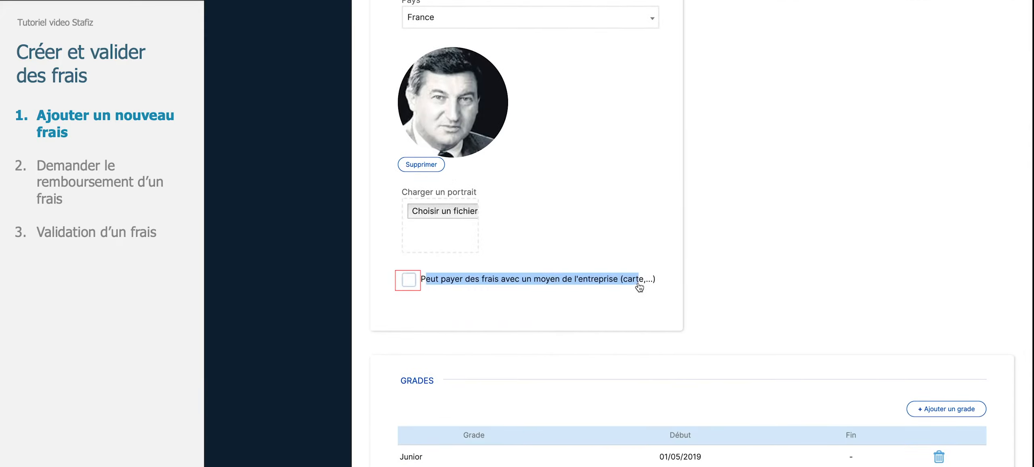
click(409, 280)
scroll(611, 176, up, 15)
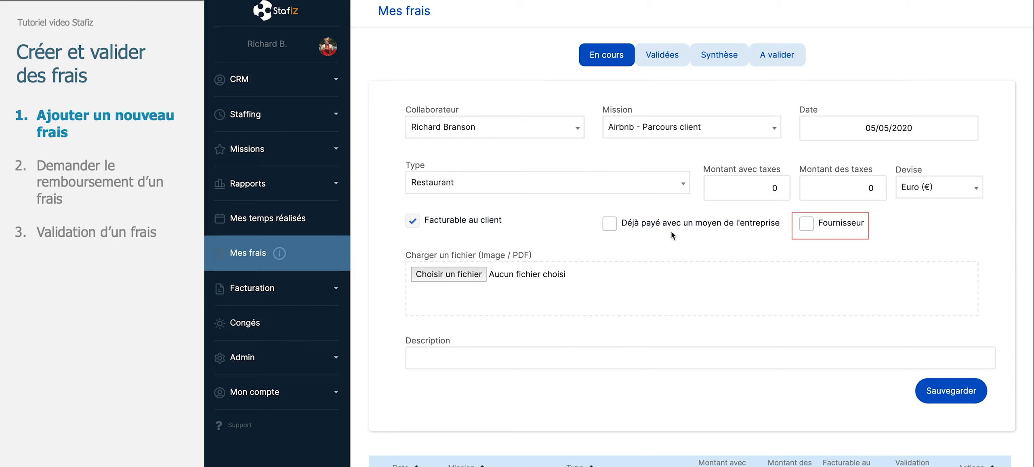
Enable the supplier option and enter the description Restaurant gare de lyon
click(808, 229)
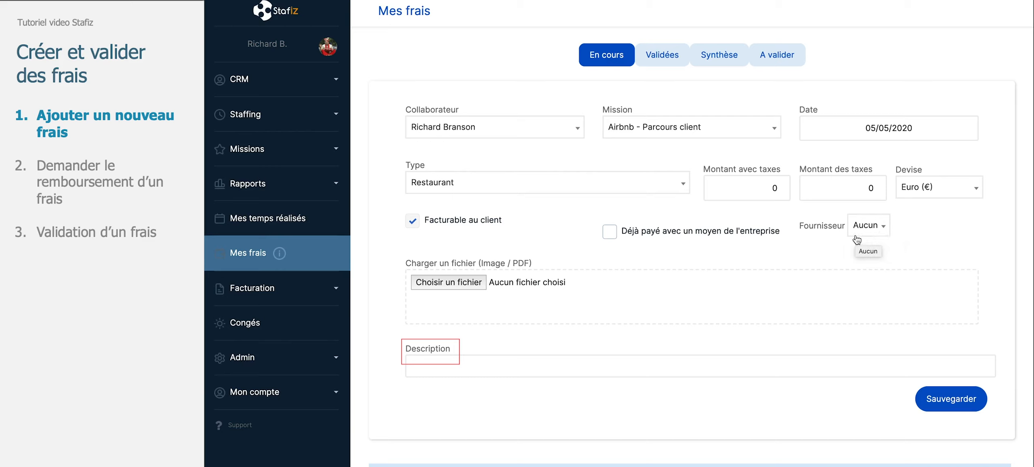
click(624, 367)
text(Restaurant gare de lyon)
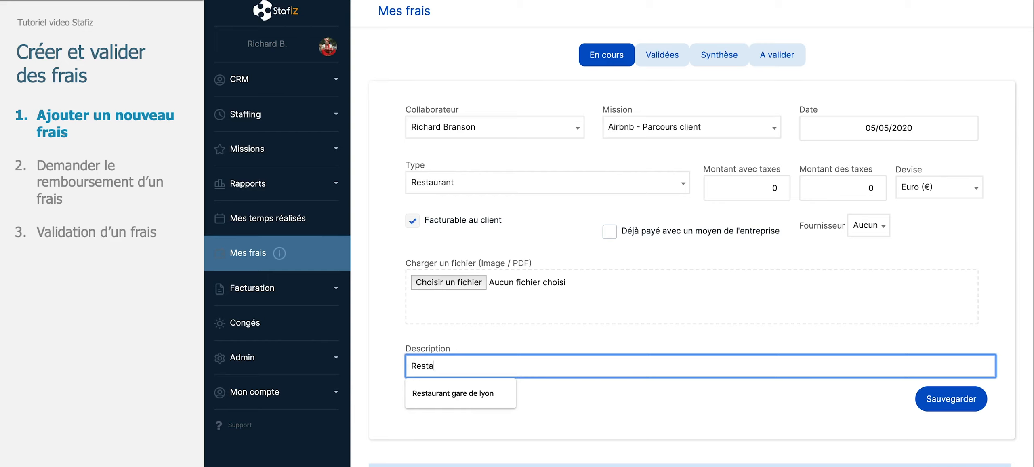
click(487, 399)
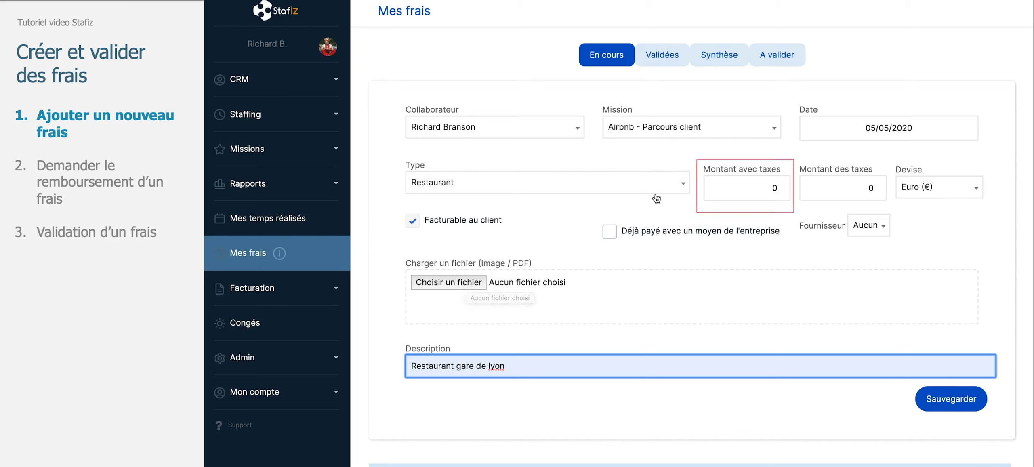
Enter an amount with taxes of 40 and a tax amount of 5
click(759, 187)
text(4)
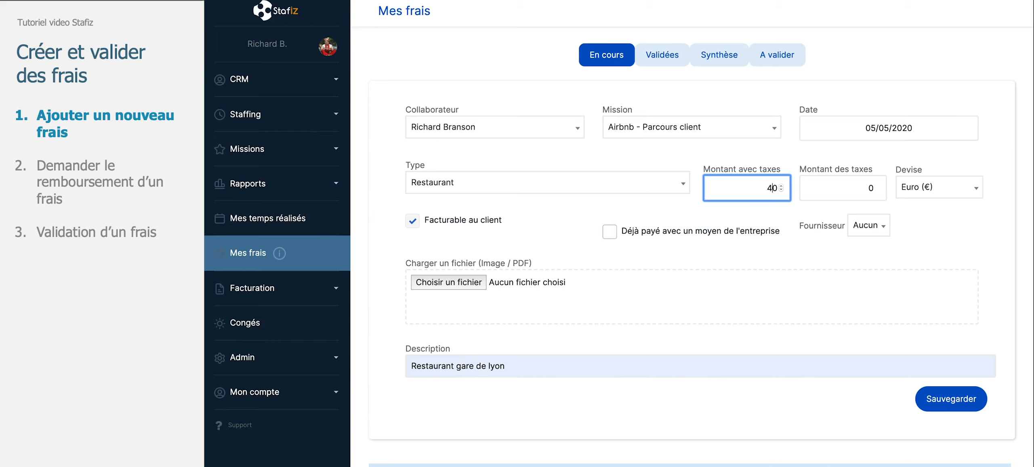
click(805, 190)
key(BackSpace)
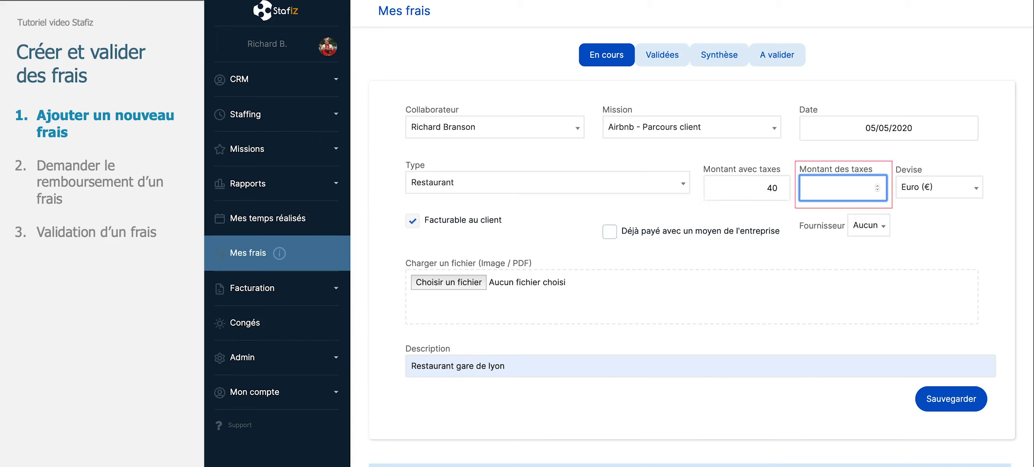
text(5)
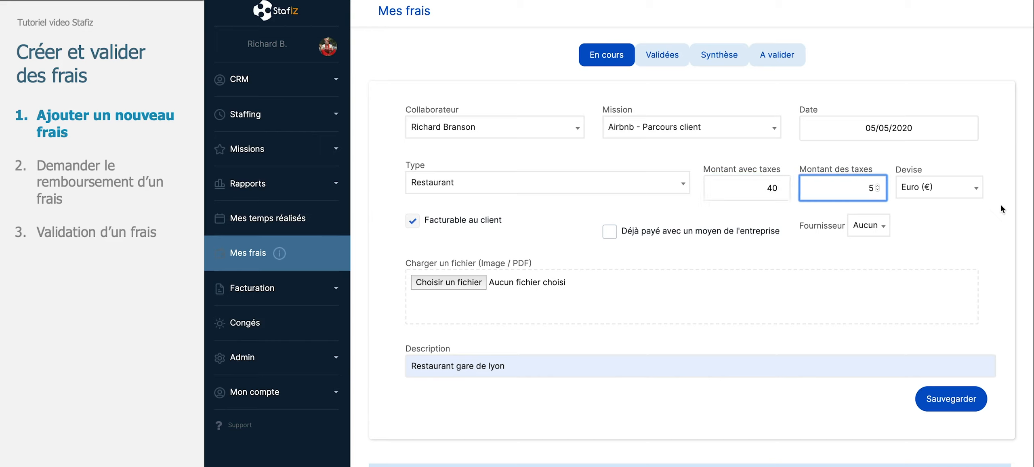
Attach the receipt file logo_full.jpg and save the new expense
click(965, 192)
click(945, 241)
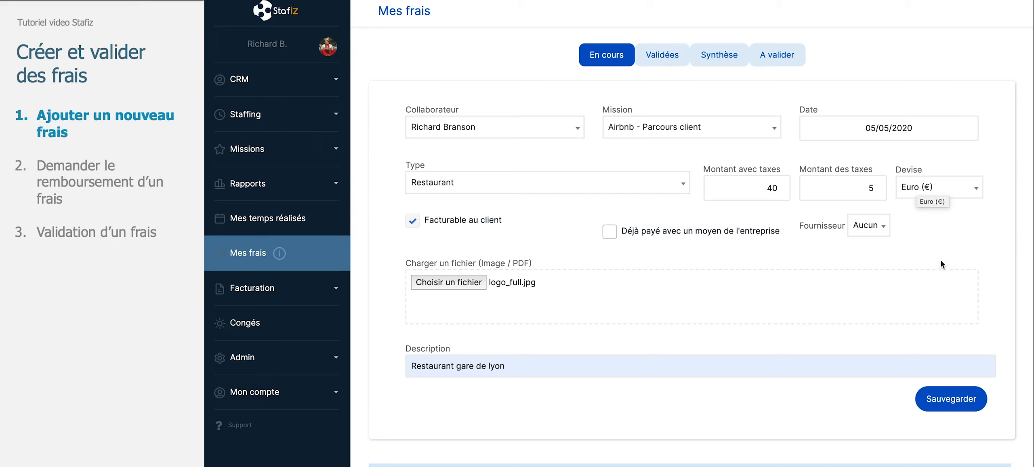
click(934, 404)
click(933, 402)
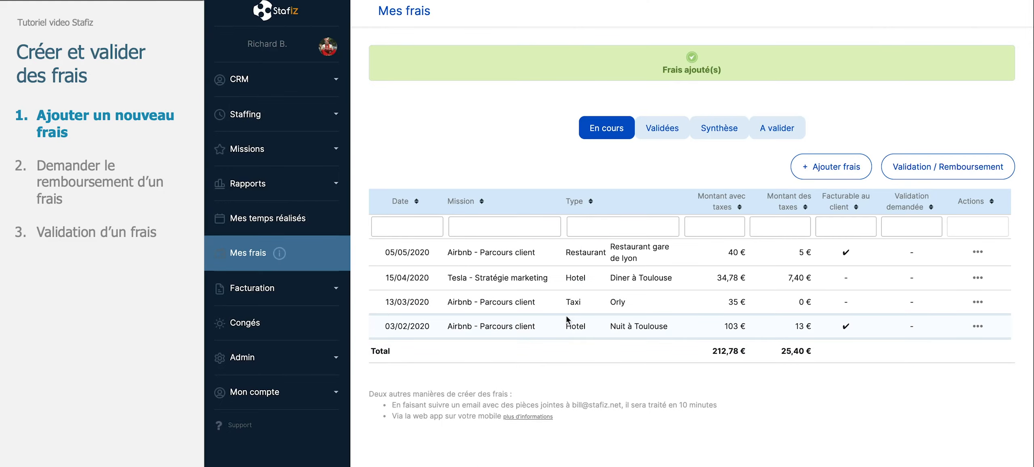
Request validation and reimbursement for all current expenses
click(978, 326)
click(978, 252)
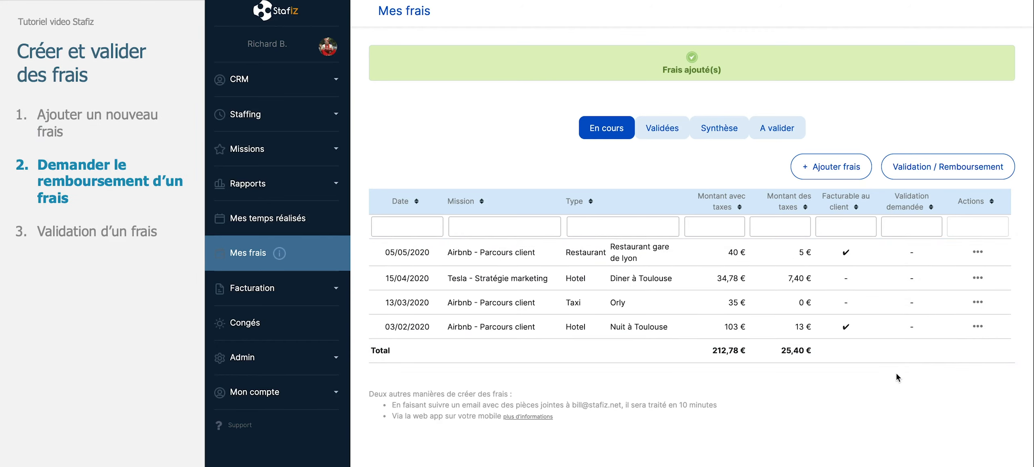
click(928, 177)
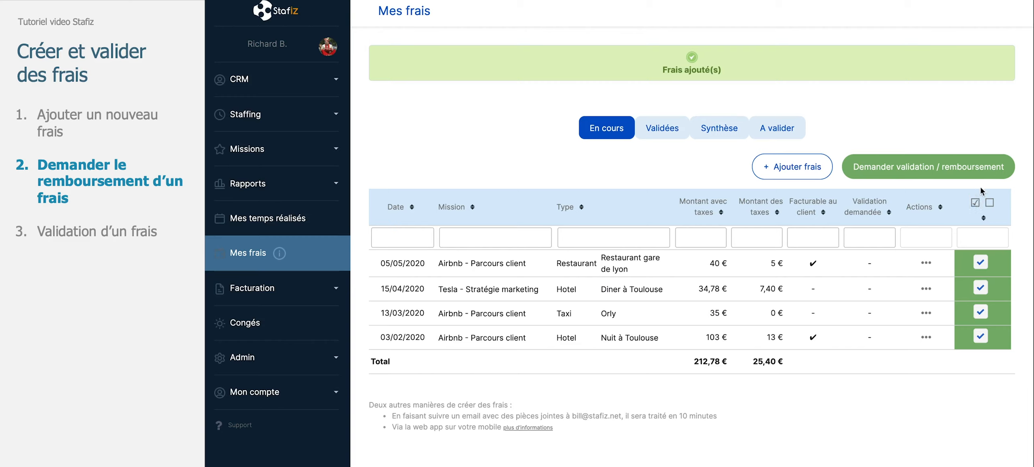
click(983, 167)
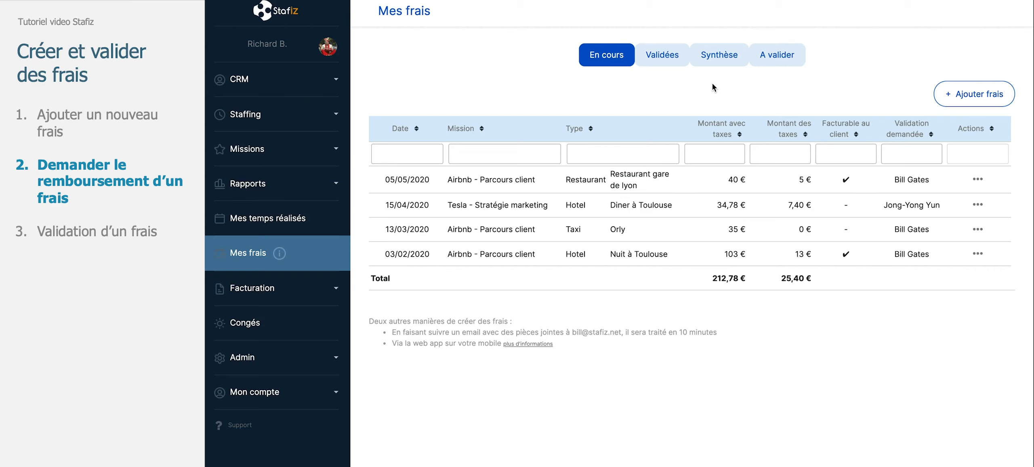
Open the validated expenses and download the receipt of the Tesla - Stratégie marketing train expense
click(976, 179)
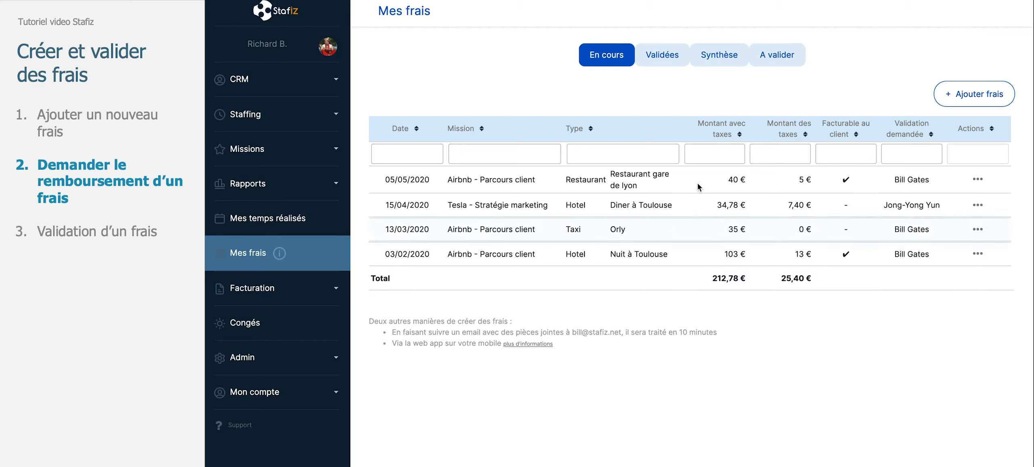
click(663, 57)
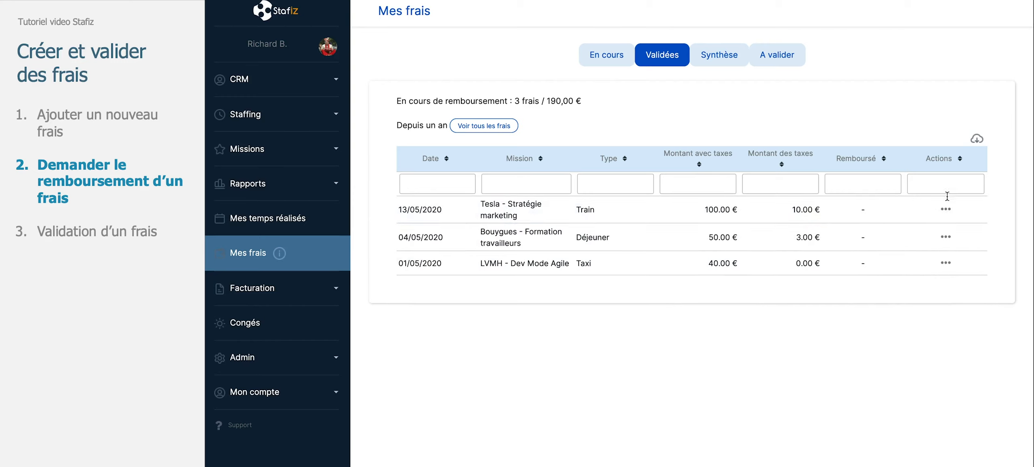
click(946, 209)
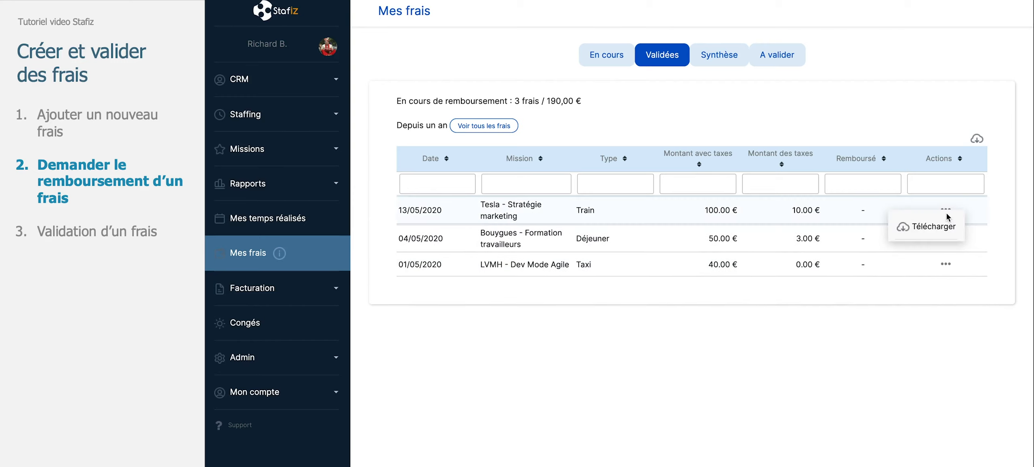
click(934, 229)
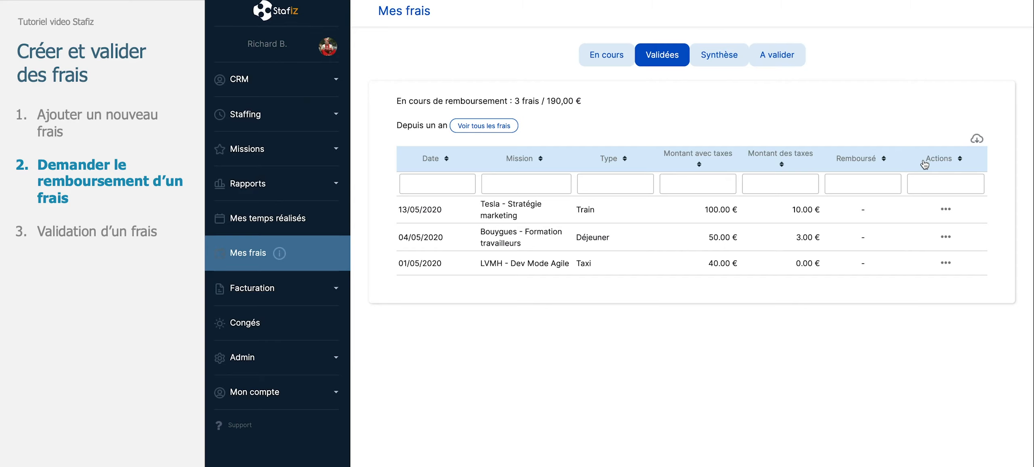
Filter the validated expenses by mission with "tes", then clear the filter
click(516, 190)
text(tes)
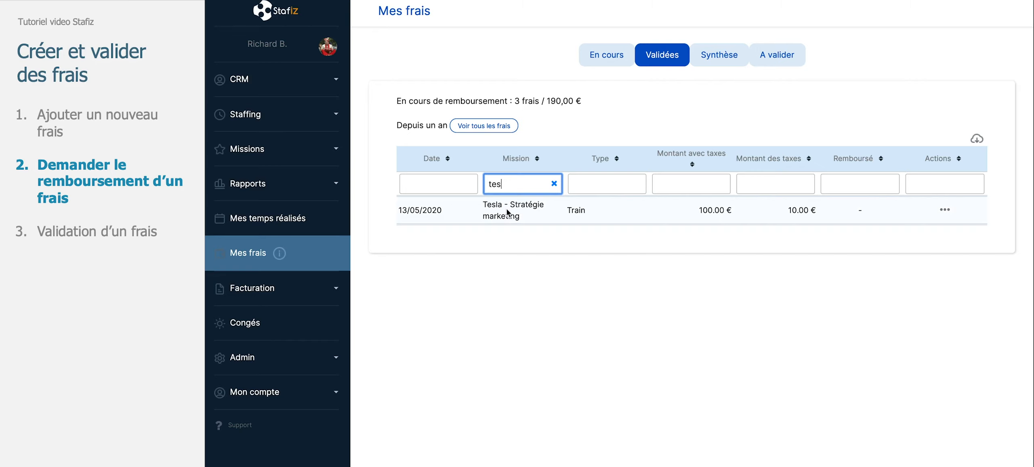
key(BackSpace)
key(BackSpace)
key(BackSpace)
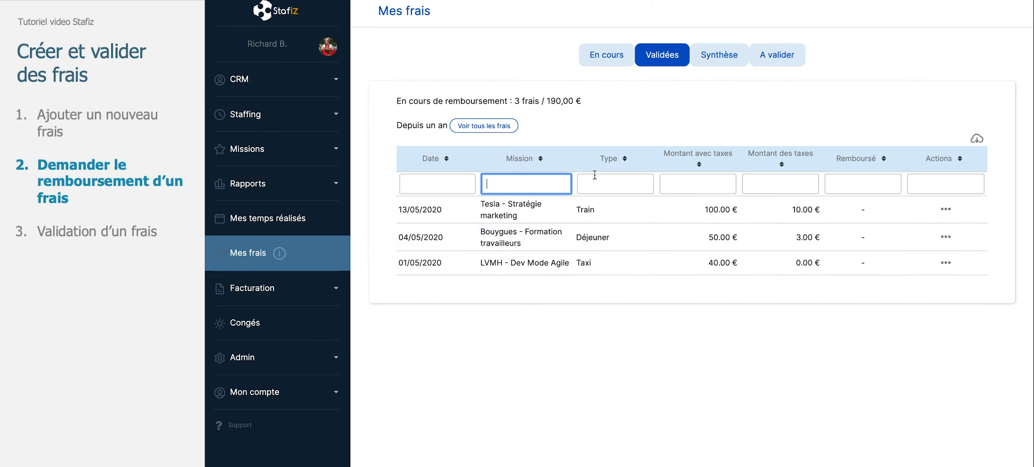
As the validating manager, open the expenses awaiting validation
click(720, 64)
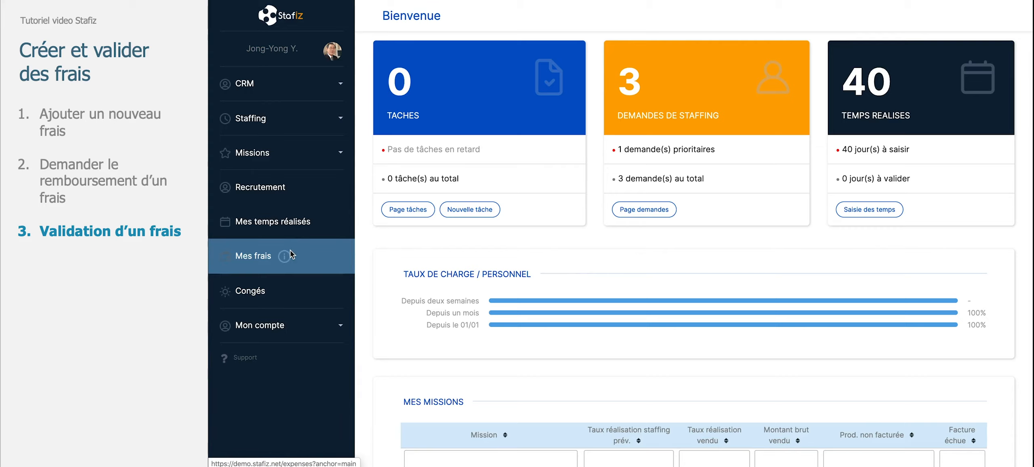
click(284, 261)
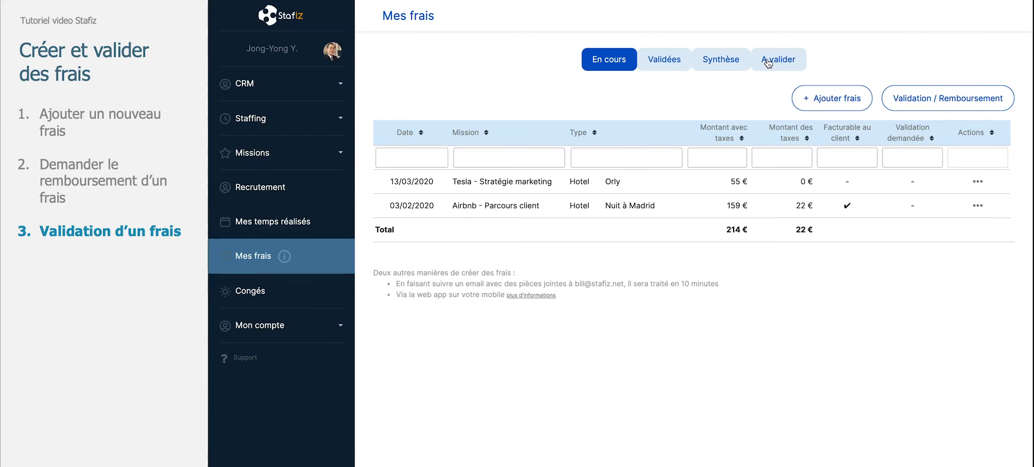
click(772, 70)
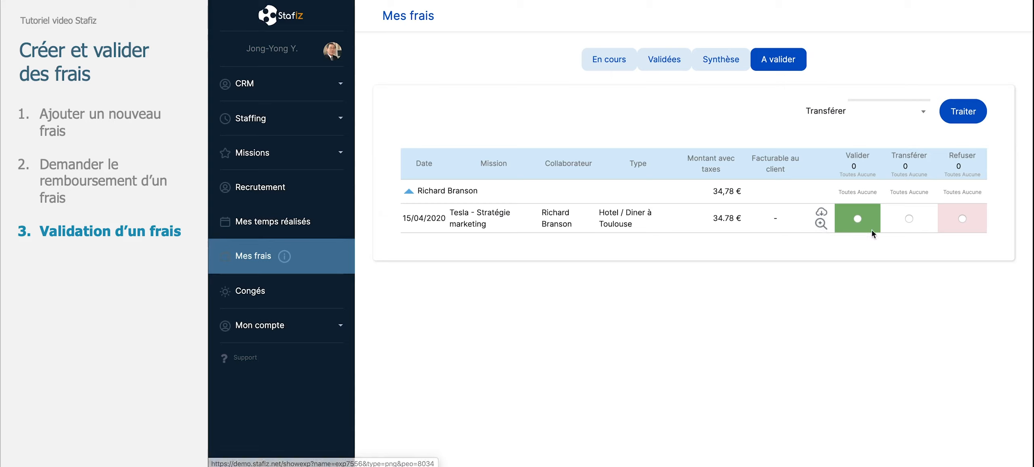
Mark the Hotel / Diner à Toulouse expense as refused with the comment "plus de precision svp"
click(858, 219)
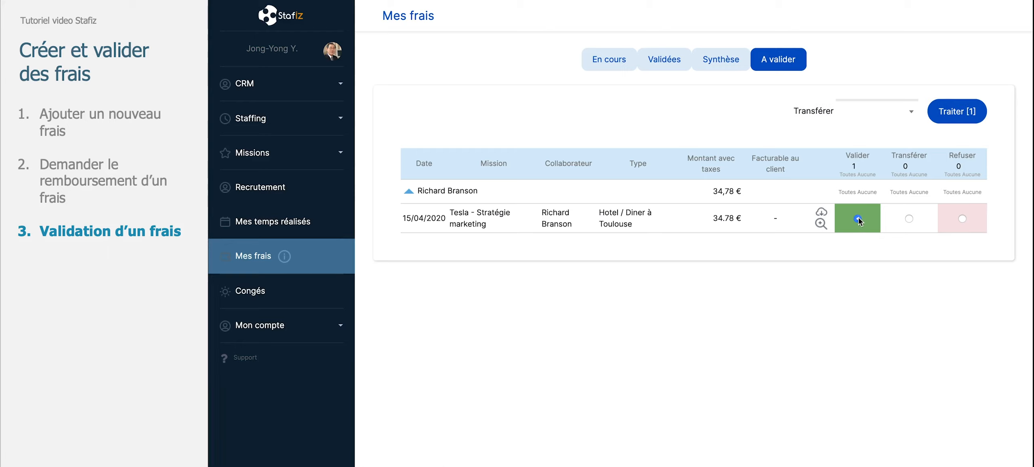
click(963, 218)
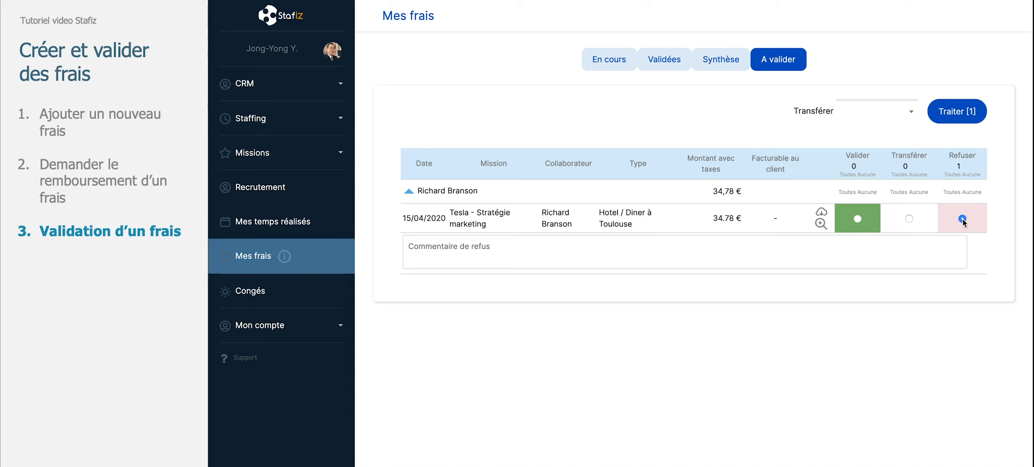
click(823, 258)
text(plus de precision svp)
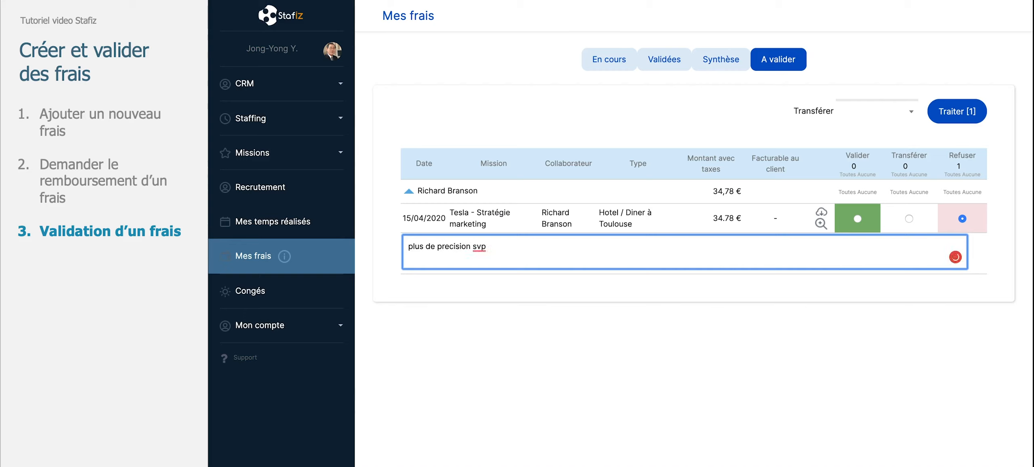
click(963, 218)
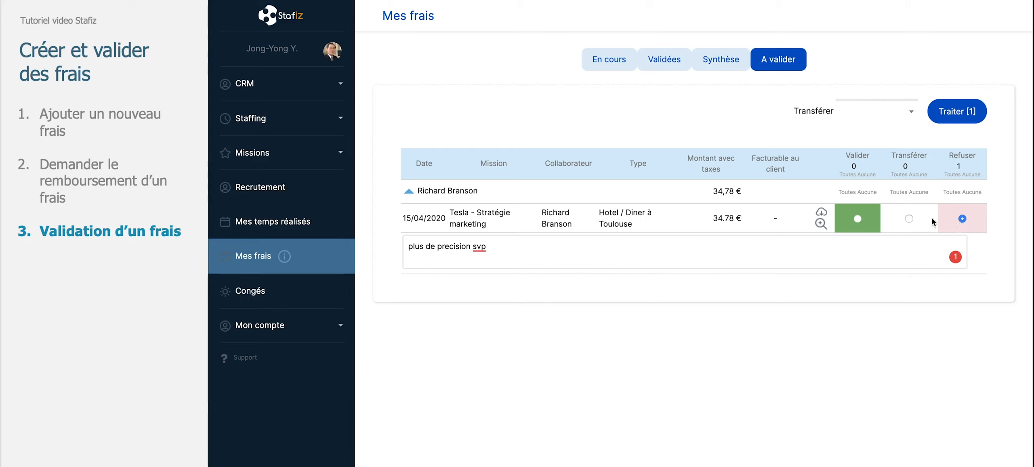
Set the Hotel / Diner à Toulouse expense to validated instead and process the pending decision
click(906, 220)
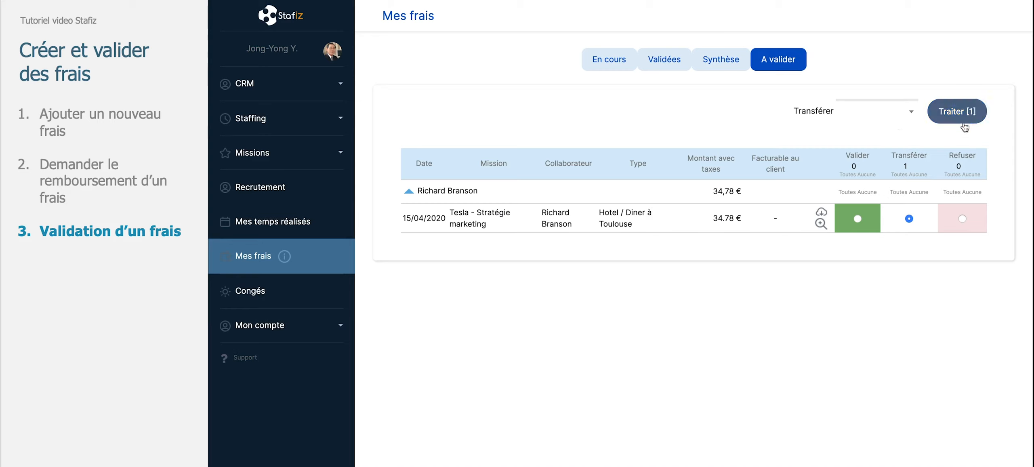
click(858, 221)
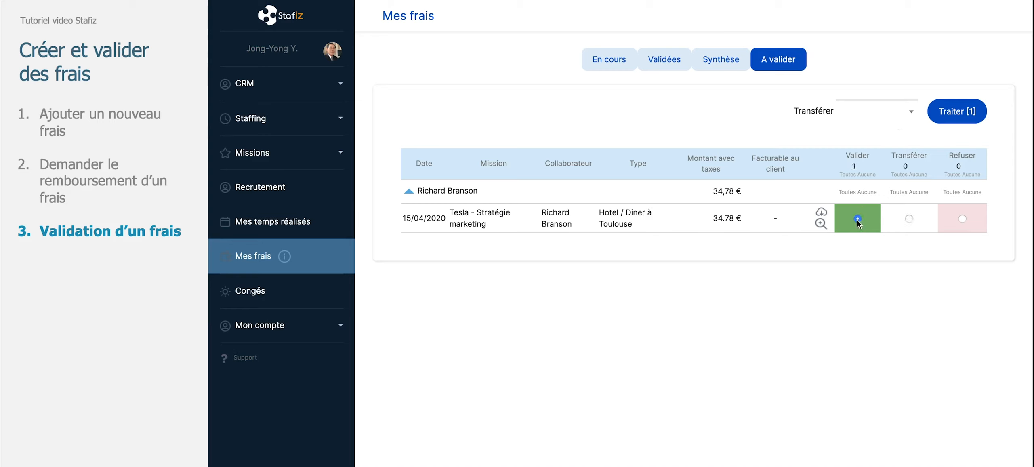
click(961, 119)
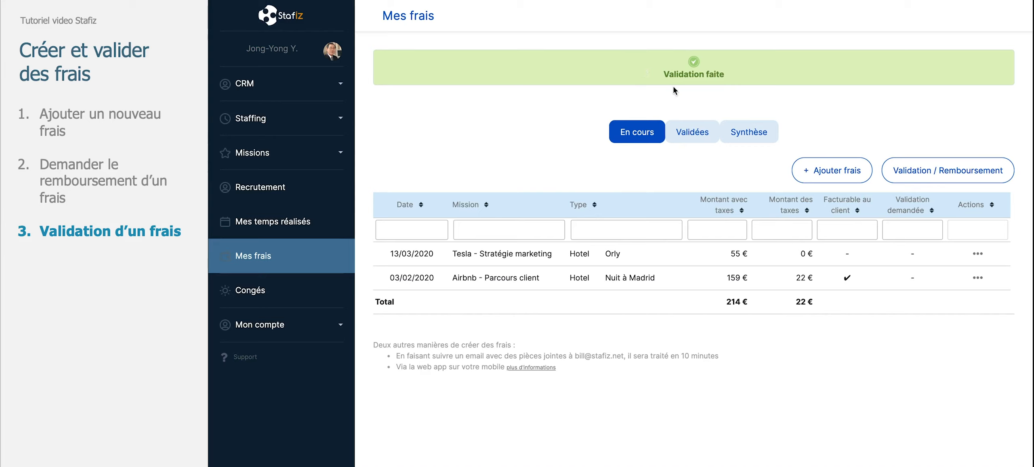
Open mission tracking for Airbnb - Parcours client and show the expenses breakdown of its spending
click(341, 153)
click(295, 184)
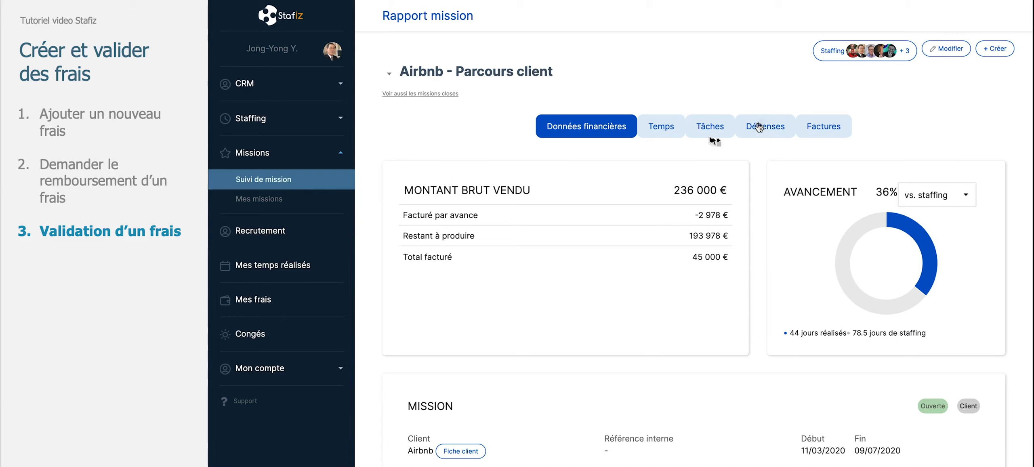
click(760, 127)
click(500, 182)
Review the mission's expense totals, monthly chart and per-collaborator expense table
scroll(570, 239, down, 3)
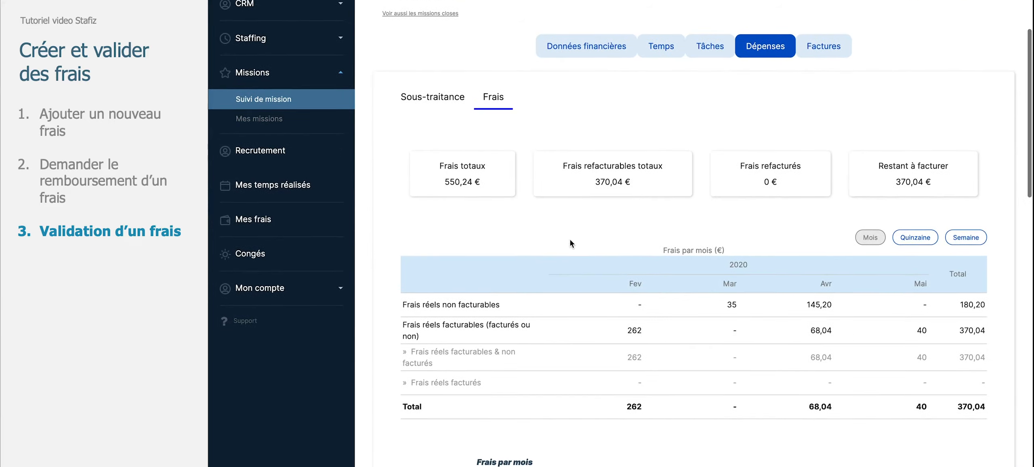
scroll(570, 239, down, 3)
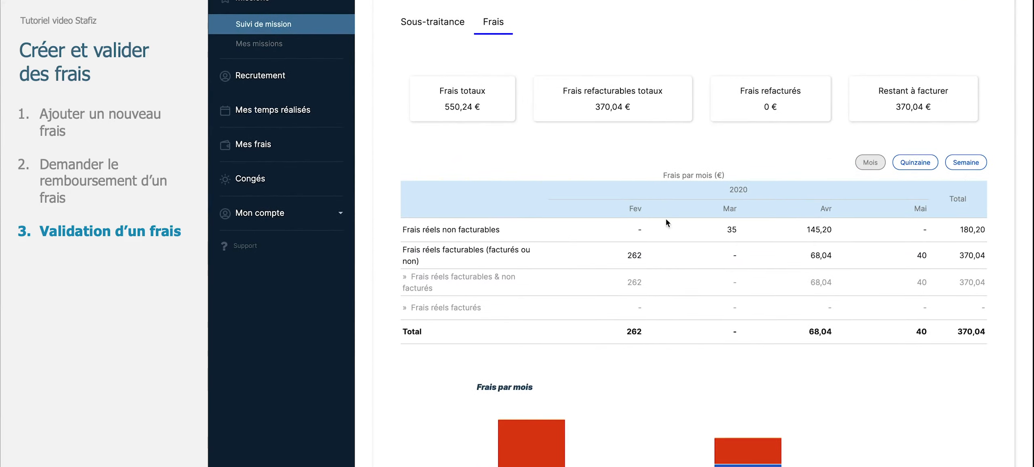
scroll(699, 262, down, 5)
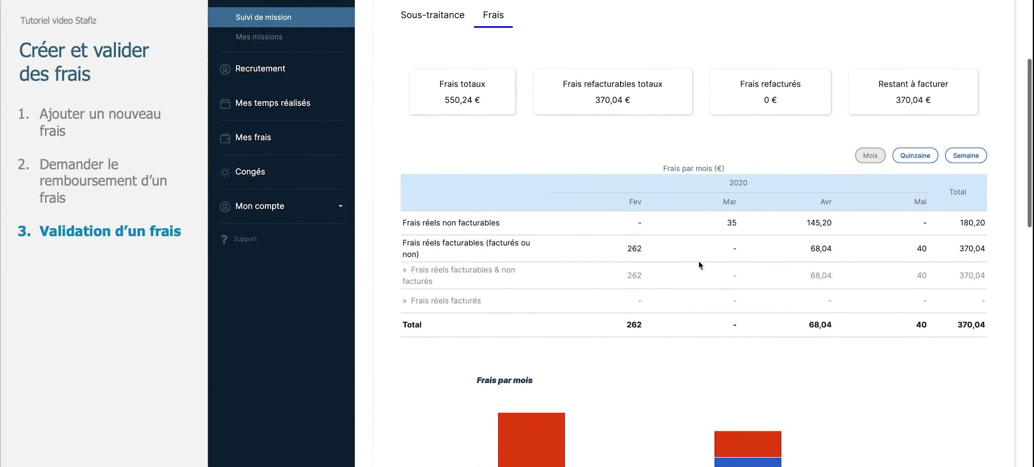
scroll(699, 262, down, 6)
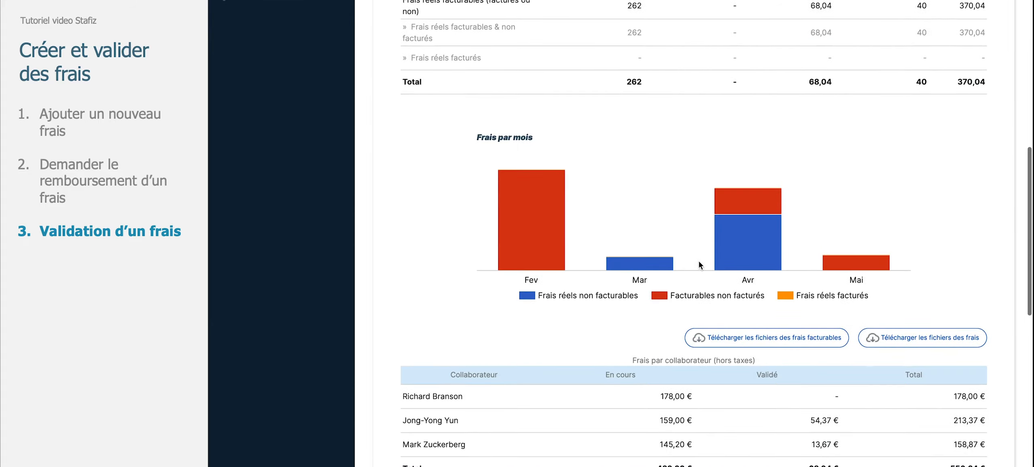
scroll(698, 260, up, 1)
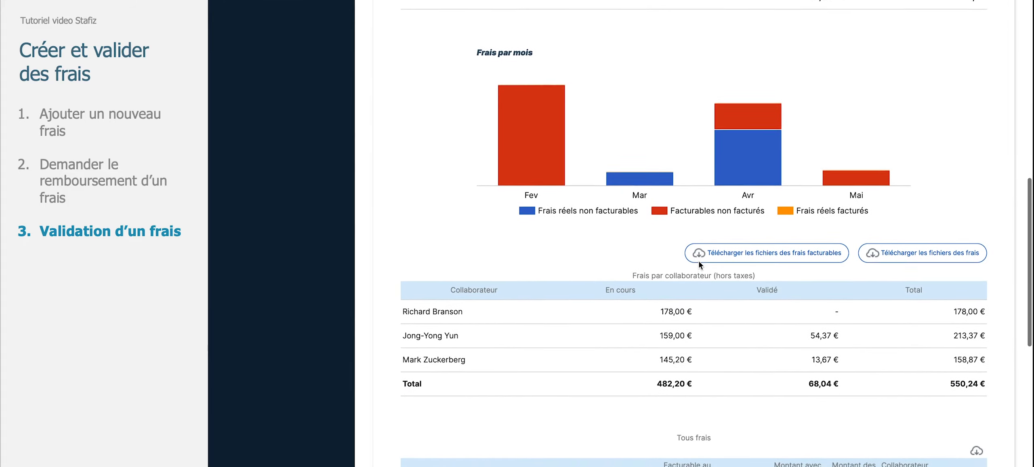
scroll(698, 260, up, 3)
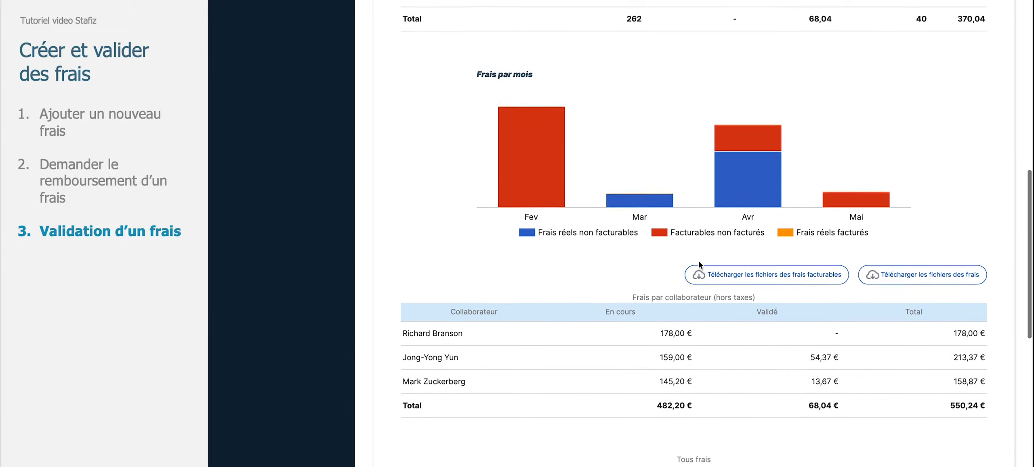
scroll(699, 263, up, 3)
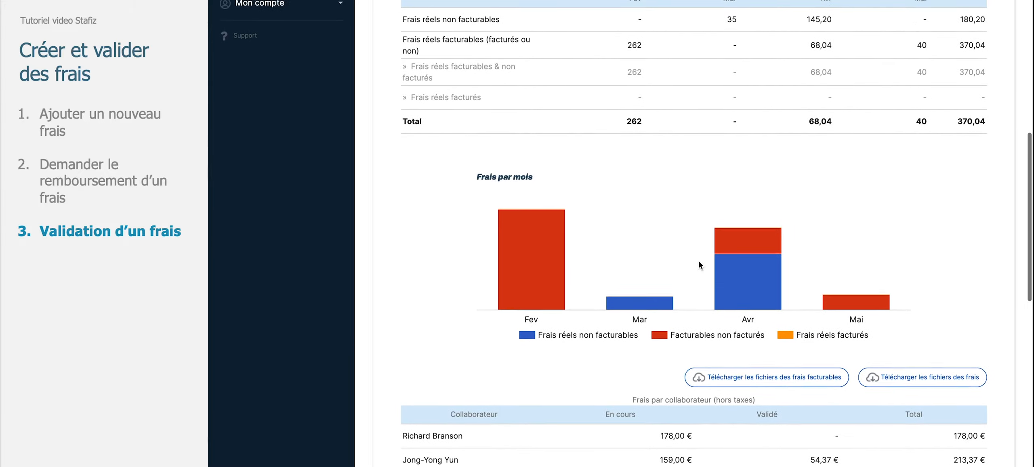
scroll(700, 262, up, 1)
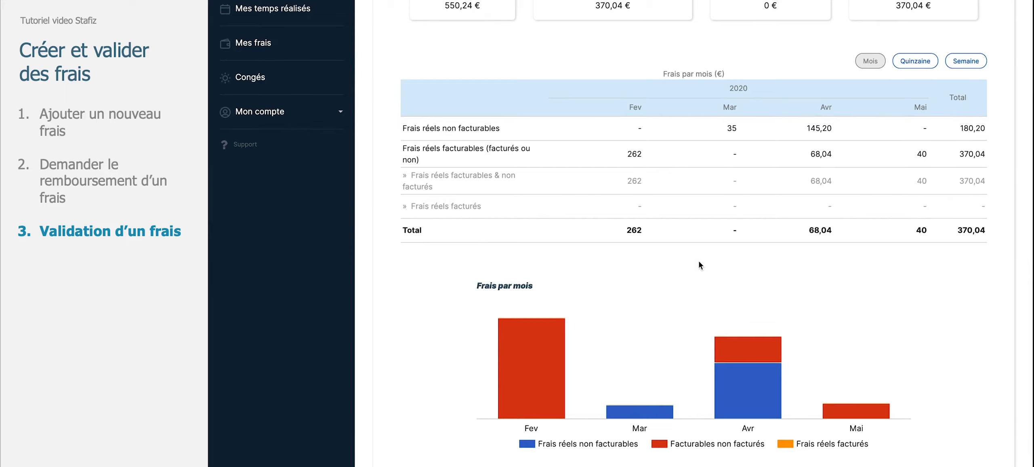
scroll(699, 263, up, 4)
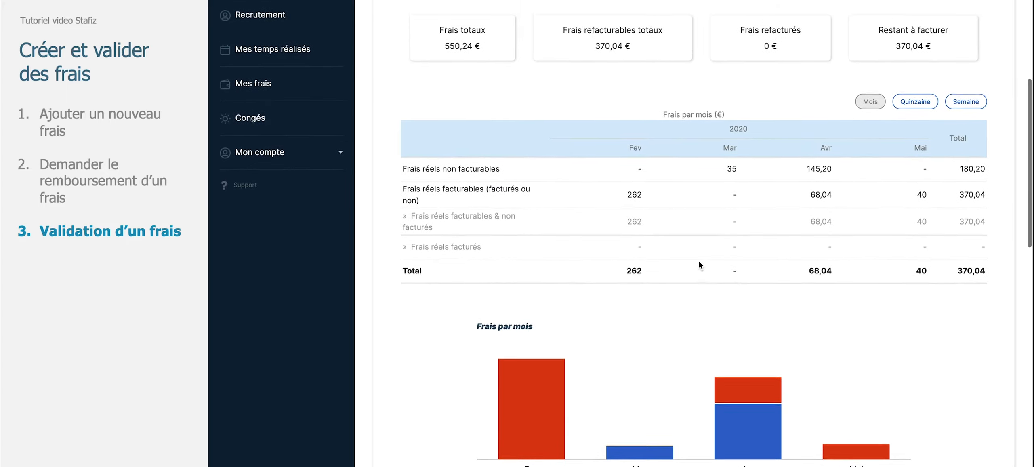
scroll(700, 262, up, 3)
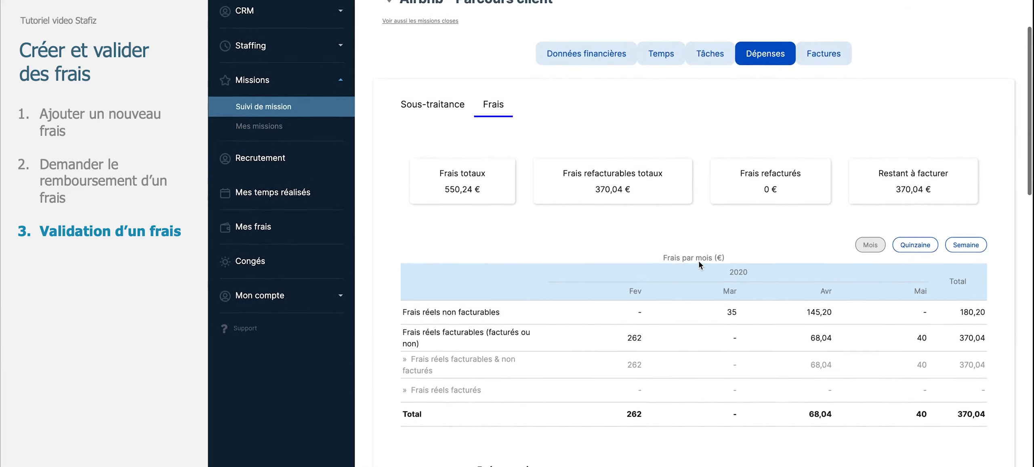